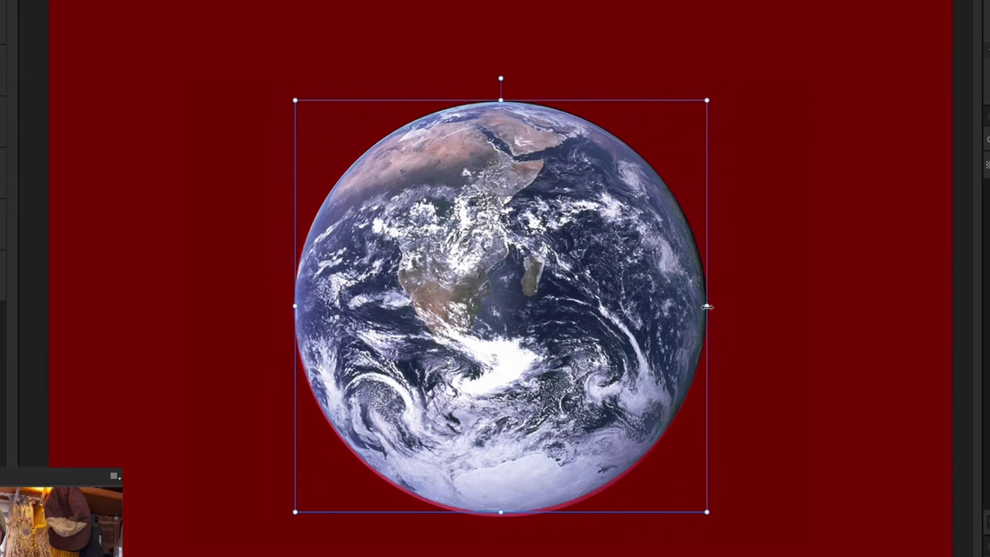
mouse_move(707, 307)
left_mouse_down()
mouse_move(465, 302)
mouse_move(900, 301)
mouse_move(688, 287)
mouse_move(707, 287)
left_mouse_up()
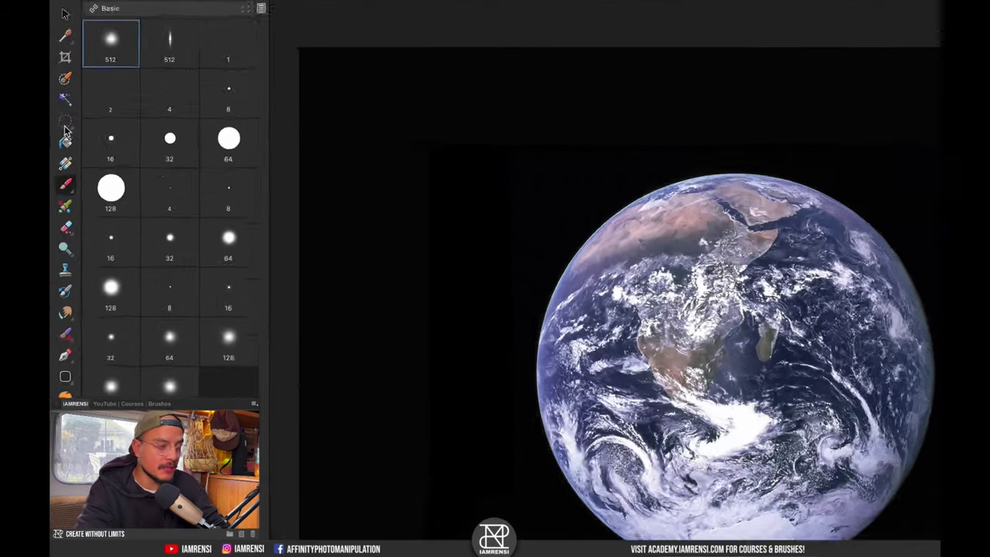
Activate the Elliptical Marquee Tool for selecting the Earth.
left_click(65, 123)
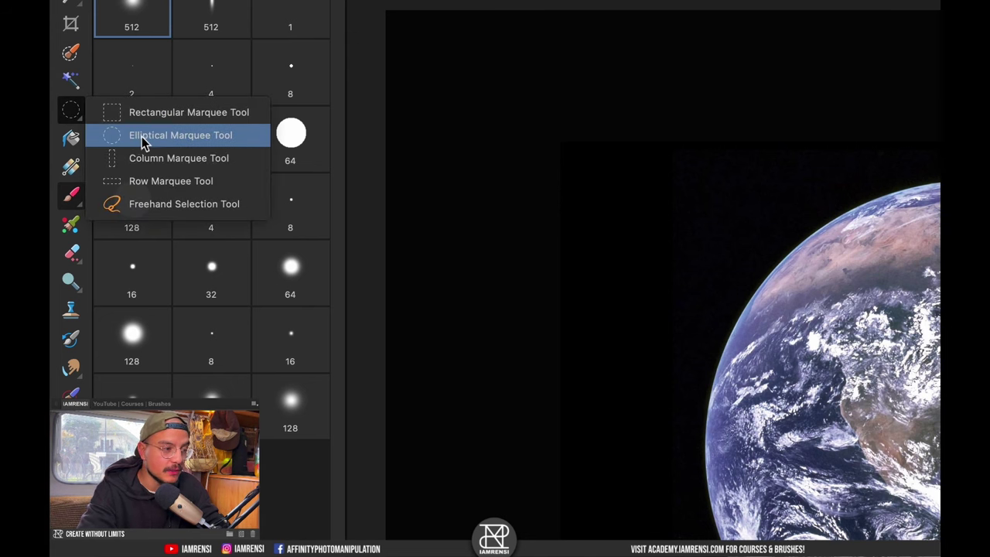
left_click(147, 139)
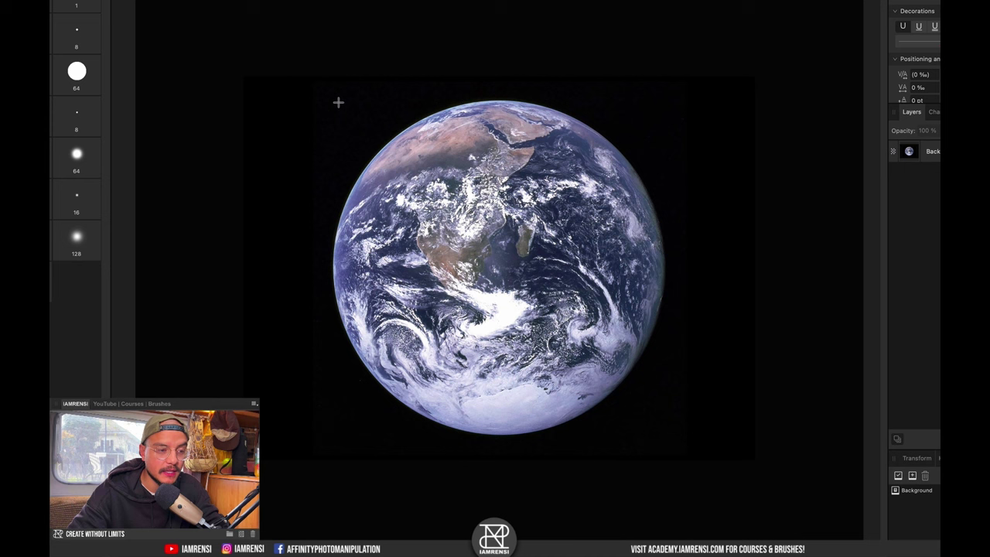
Try to outline the Earth with a circular marquee started at its upper-left corner, and deselect it.
left_click_drag(345, 108, 664, 434)
left_click_drag(603, 345, 680, 434)
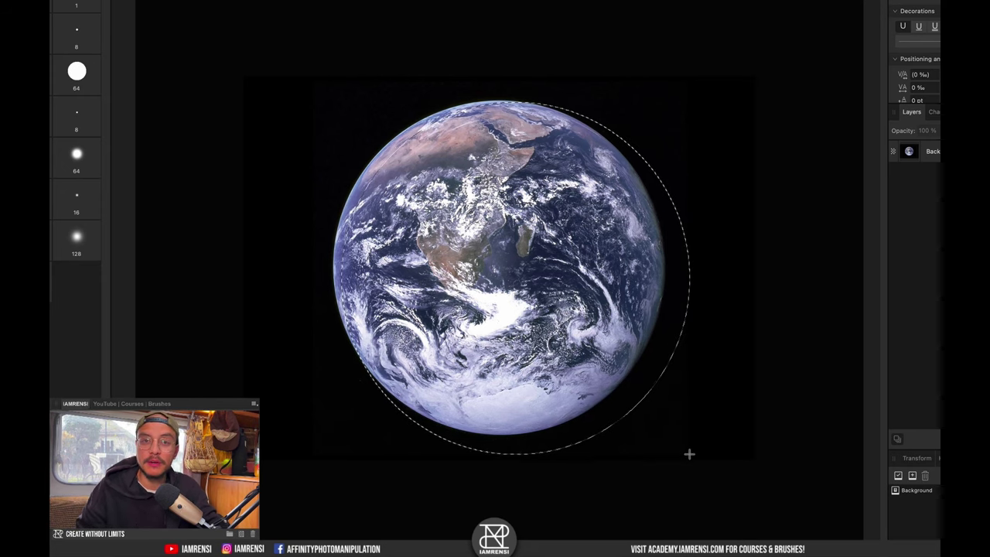
left_click_drag(689, 454, 656, 454)
key("shift")
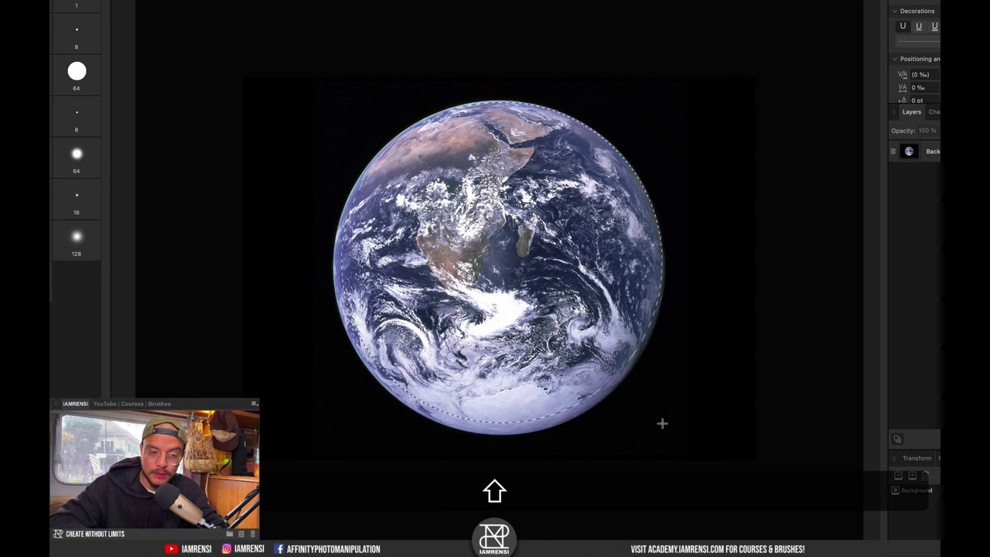
mouse_move(664, 424)
left_mouse_down()
mouse_move(663, 415)
mouse_move(680, 425)
mouse_move(597, 408)
mouse_move(723, 335)
mouse_move(542, 458)
mouse_move(663, 327)
mouse_move(634, 491)
mouse_move(648, 334)
mouse_move(694, 416)
mouse_move(670, 376)
mouse_move(671, 424)
left_mouse_up()
key("space")
key("shift")
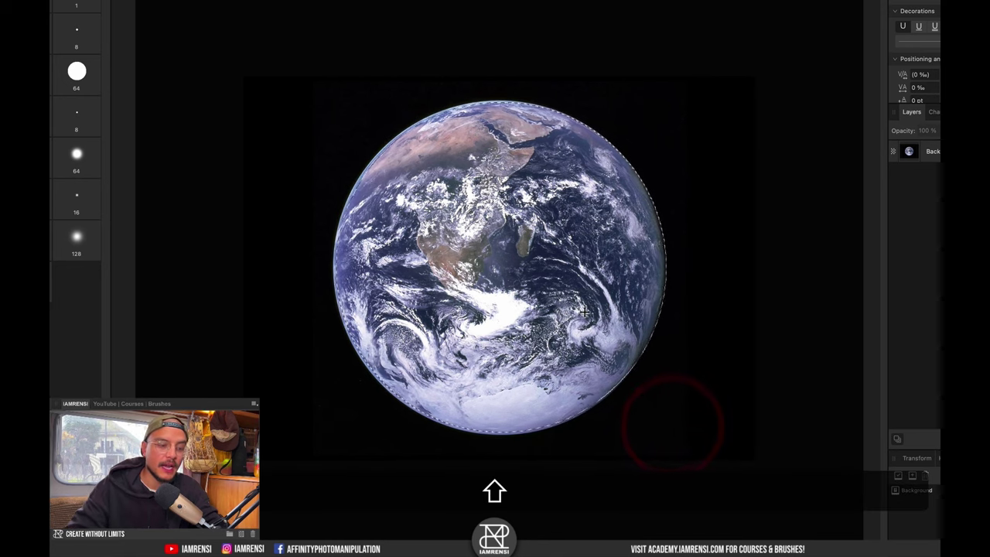
key("super+d")
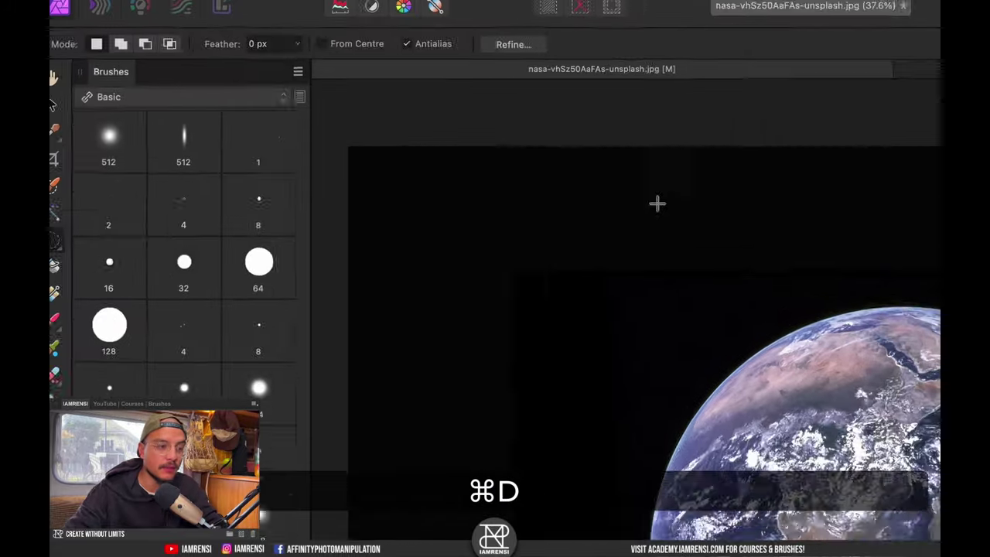
Enable From Centre, draw a circular marquee outward from the Earth's middle, and move the selection to line up with the globe.
left_click(322, 43)
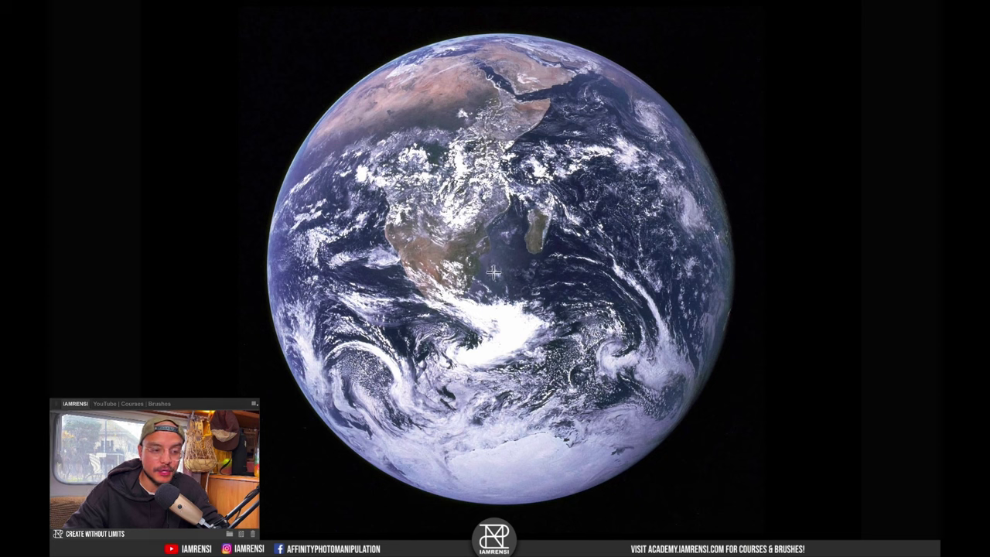
left_click_drag(506, 286, 739, 496)
key("shift")
key("shift")
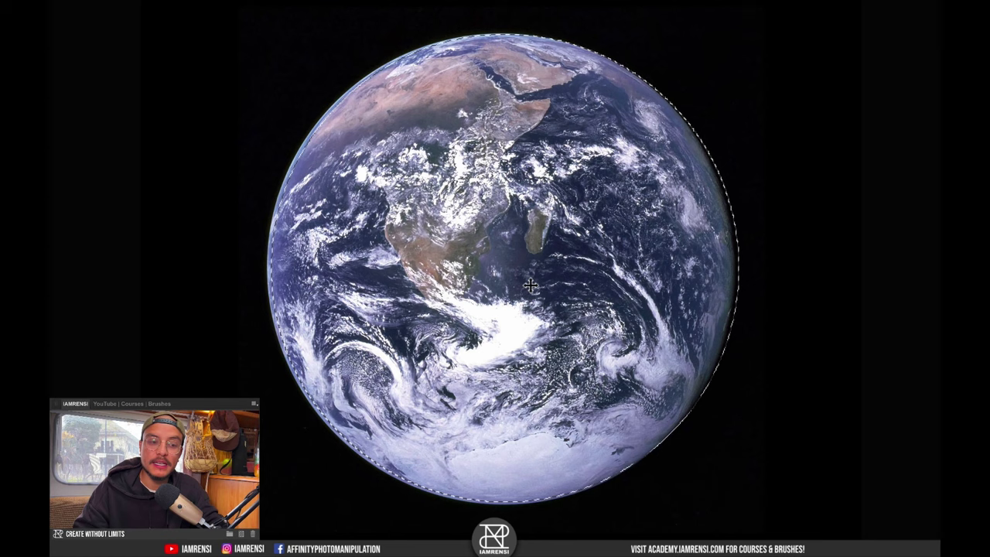
left_click_drag(518, 270, 539, 286)
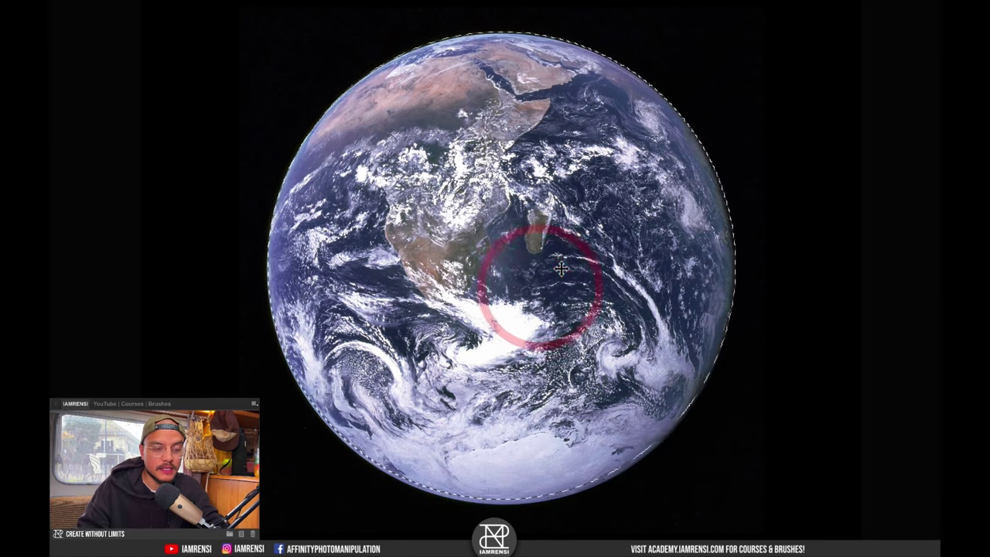
Switch to the Move Tool and show the Earth selection as a Quick Mask with transform handles.
key("v")
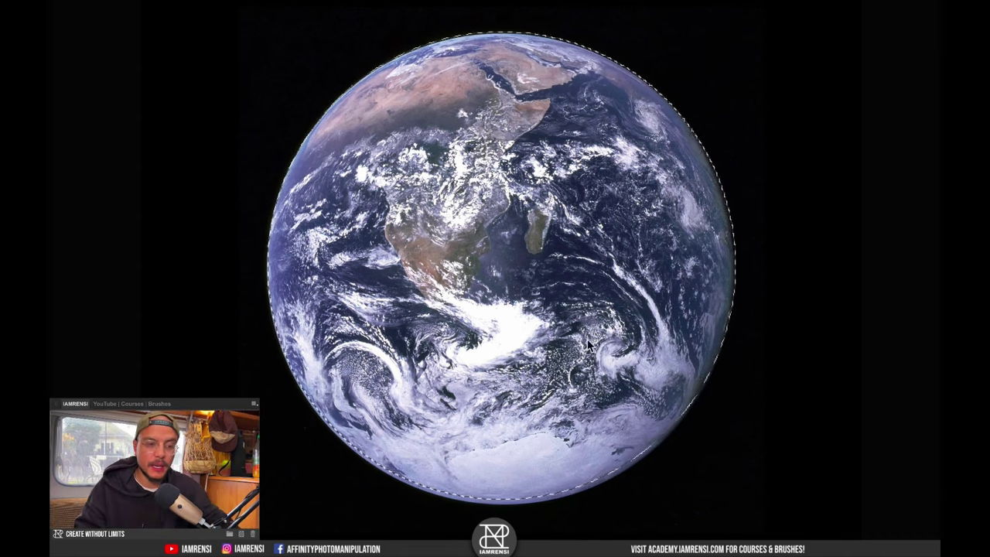
scroll(532, 287, "down", 1)
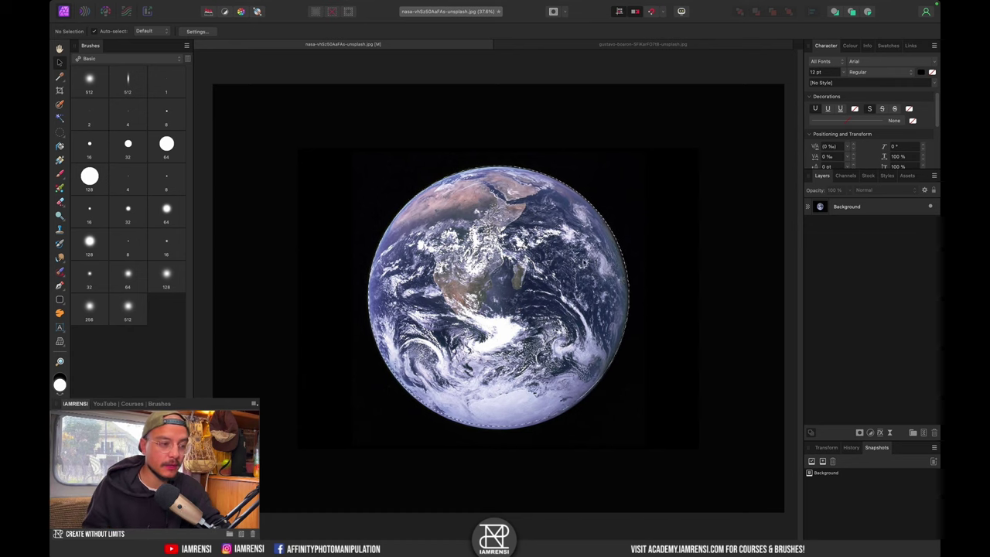
key("q")
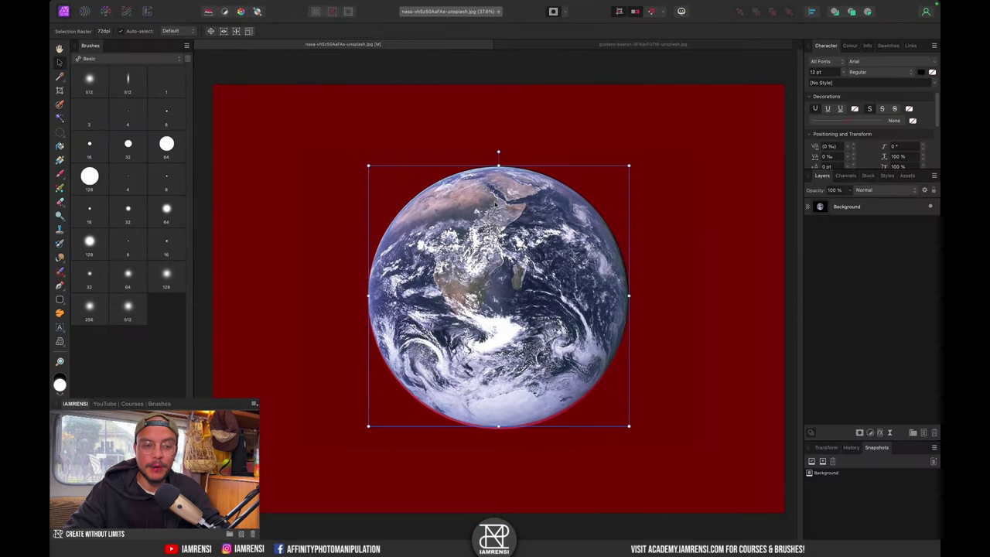
Resize the Quick Mask selection roughly to the Earth by adjusting its right, top and bottom sides.
mouse_move(629, 296)
left_mouse_down()
mouse_move(438, 294)
mouse_move(724, 292)
mouse_move(627, 285)
left_mouse_up()
left_click_drag(504, 166, 505, 166)
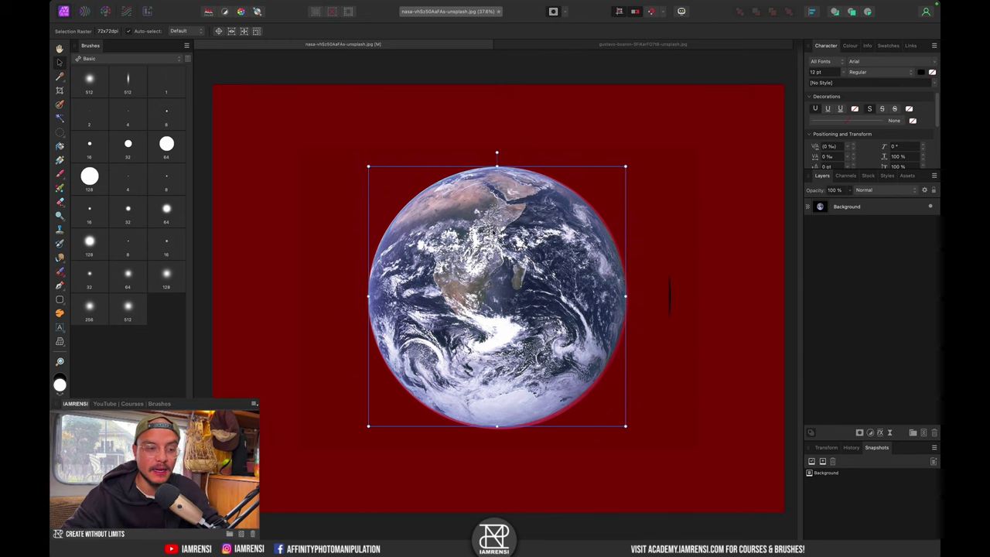
mouse_move(497, 427)
left_mouse_down()
mouse_move(501, 416)
mouse_move(506, 425)
left_mouse_up()
Fine-tune the left and top sides of the Quick Mask selection against the Earth's rim at close range.
key("super+equal")
key("super+equal")
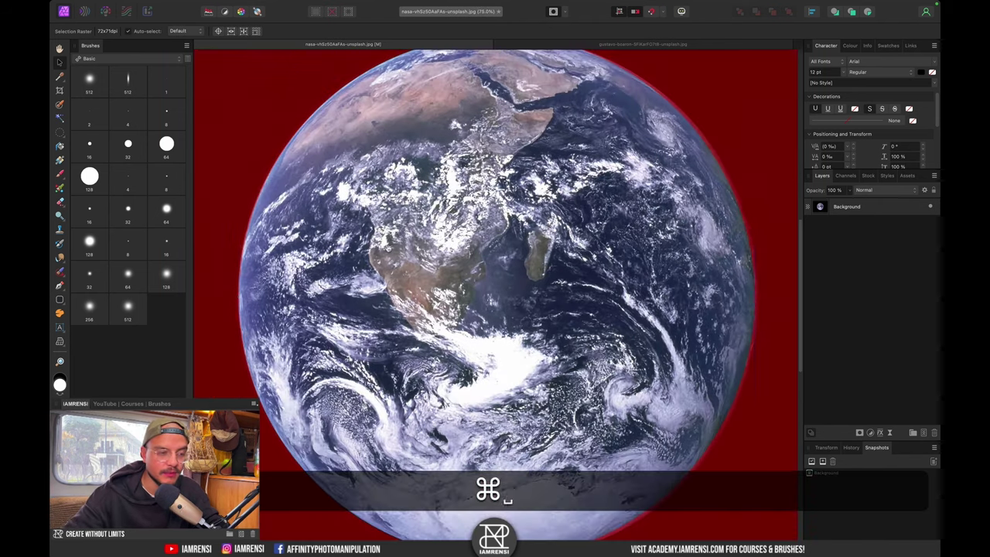
left_click_drag(393, 259, 438, 261)
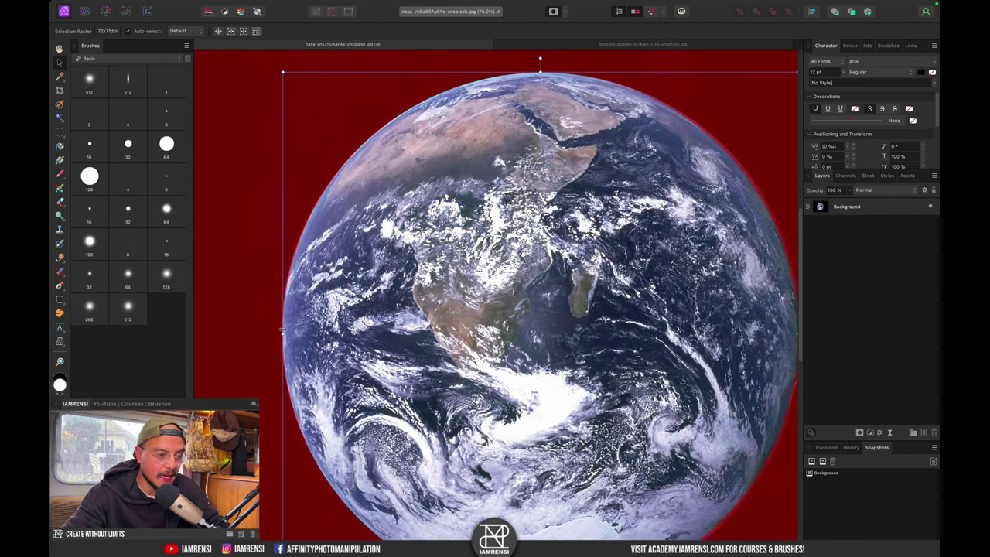
left_click_drag(284, 335, 285, 335)
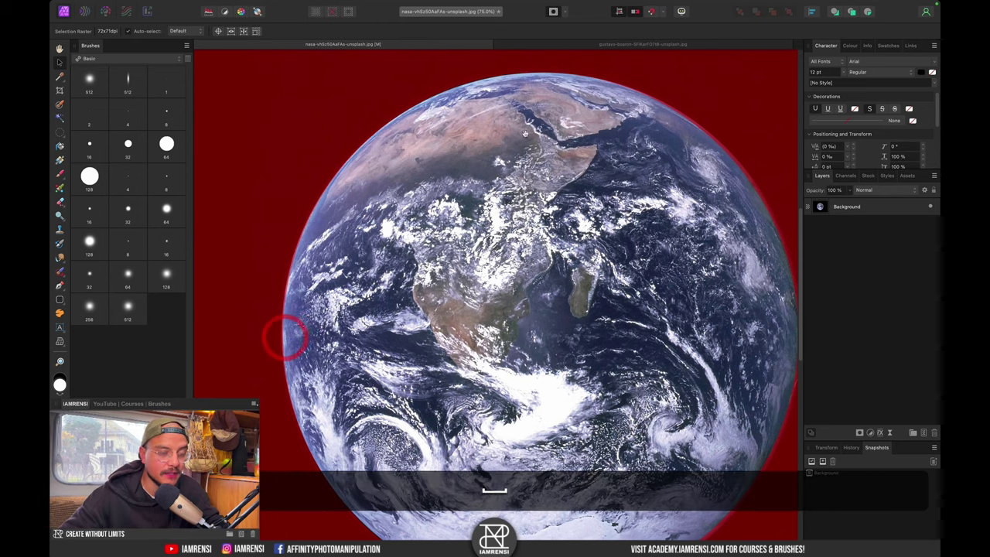
left_click_drag(551, 123, 520, 177)
left_click_drag(509, 125, 511, 130)
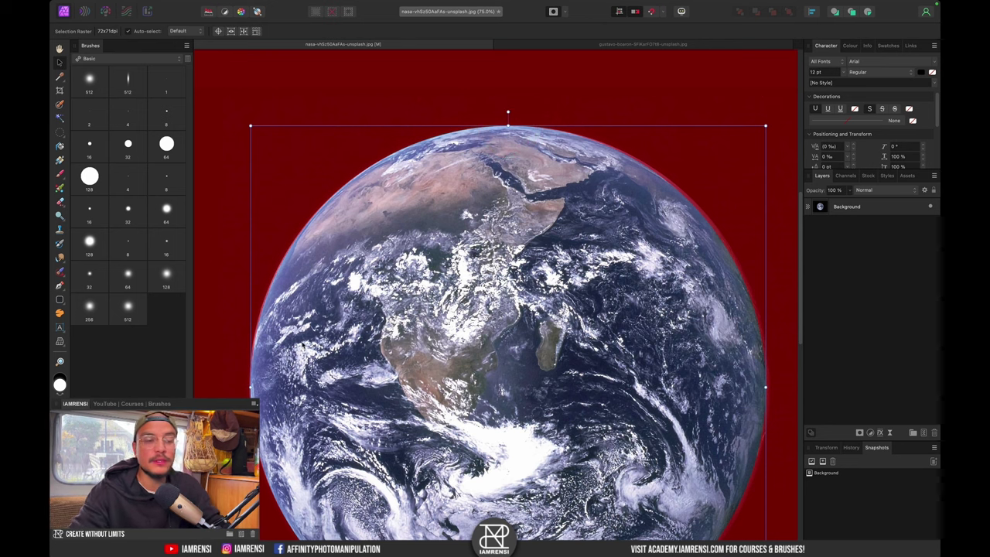
Extend the right side of the Quick Mask selection to the Earth's rim and adjust its left side.
scroll(625, 398, "right", 5)
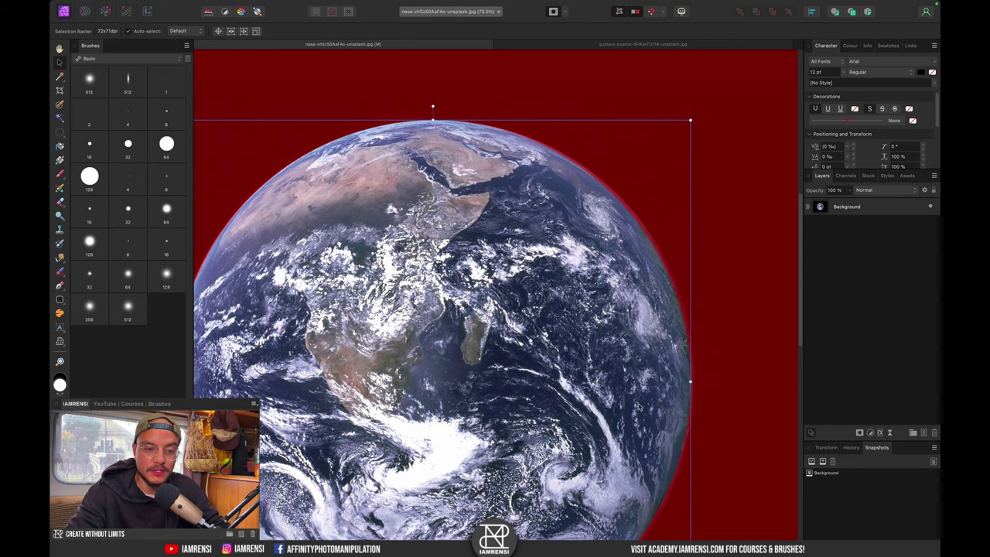
mouse_move(691, 382)
left_mouse_down()
mouse_move(732, 381)
mouse_move(696, 390)
left_mouse_up()
left_click(263, 234)
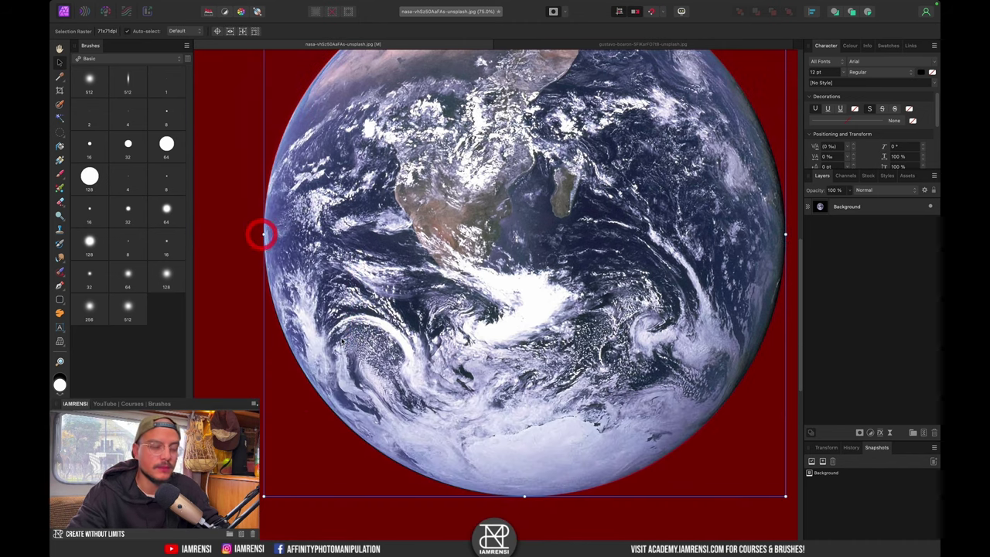
Examine how closely the Quick Mask edge follows the Earth's outline, up close and in the full image.
scroll(458, 166, "up", 4)
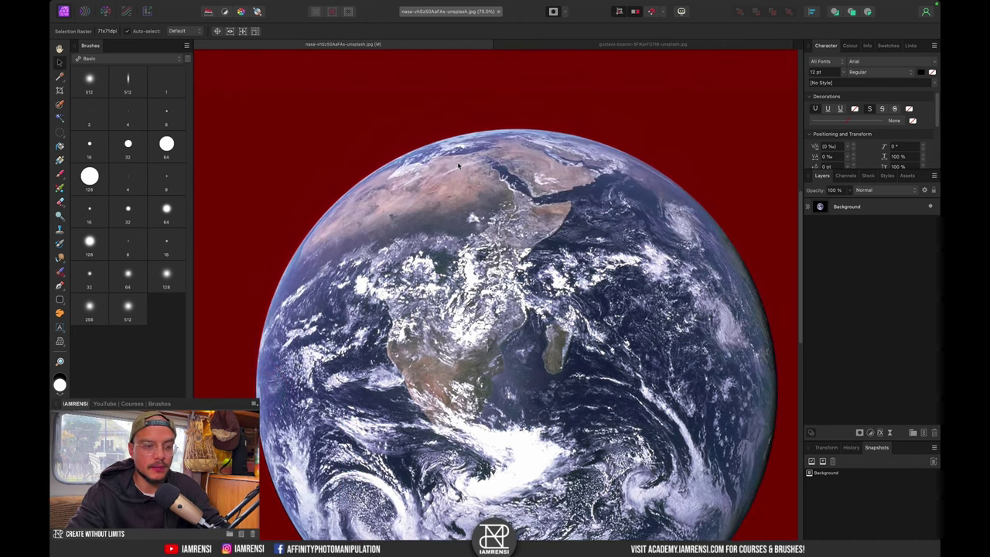
scroll(458, 166, "down", 1)
scroll(458, 166, "down", 3)
scroll(458, 166, "left", 2)
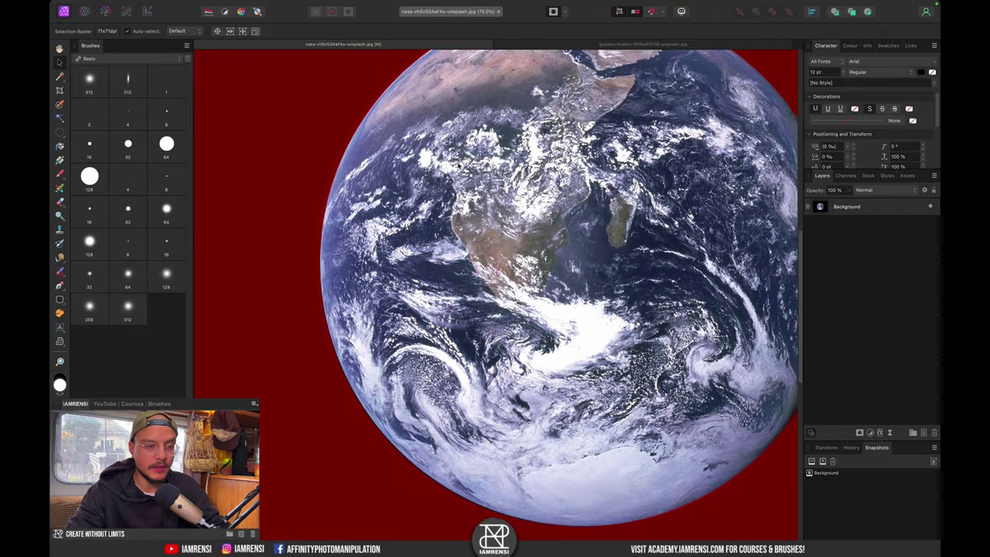
scroll(359, 442, "up", 5)
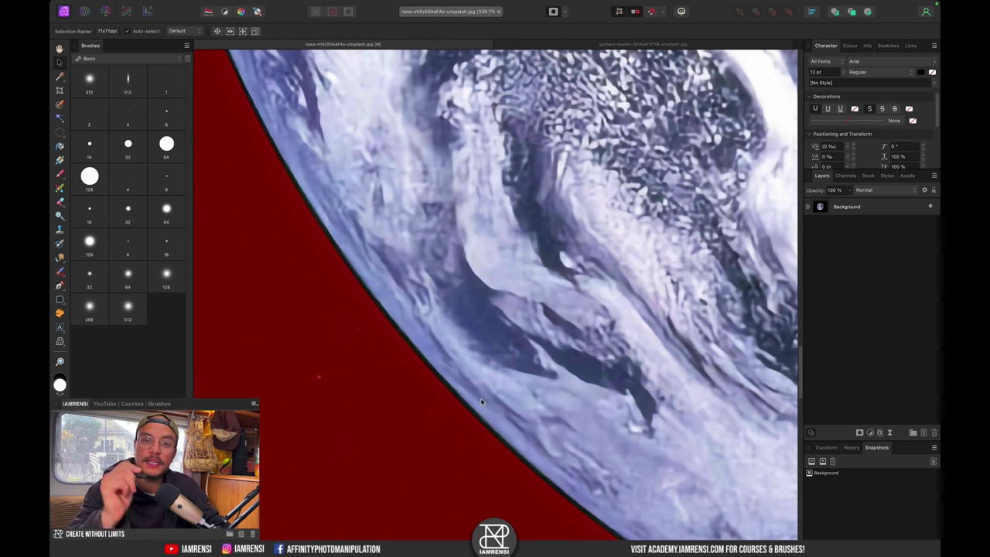
key("super+0")
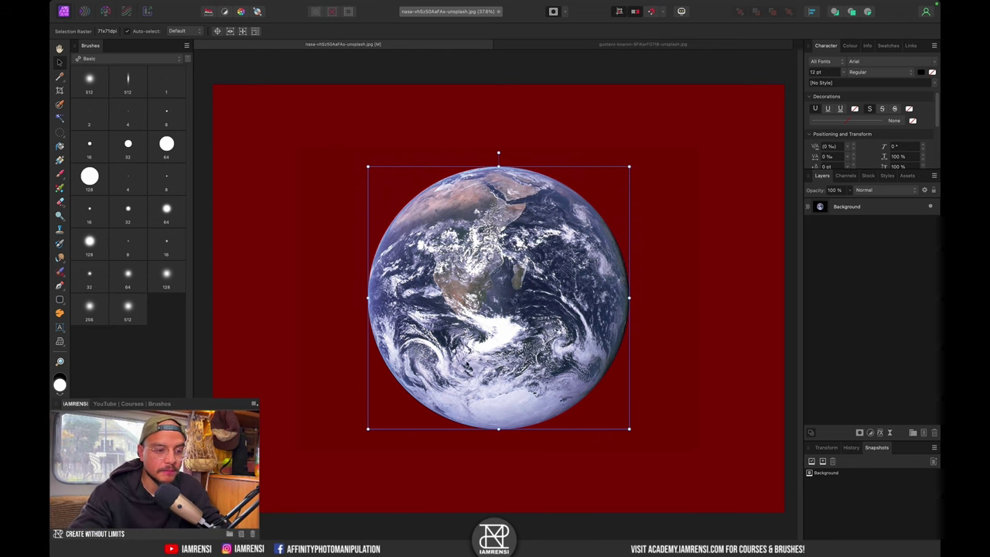
scroll(468, 365, "up", 5)
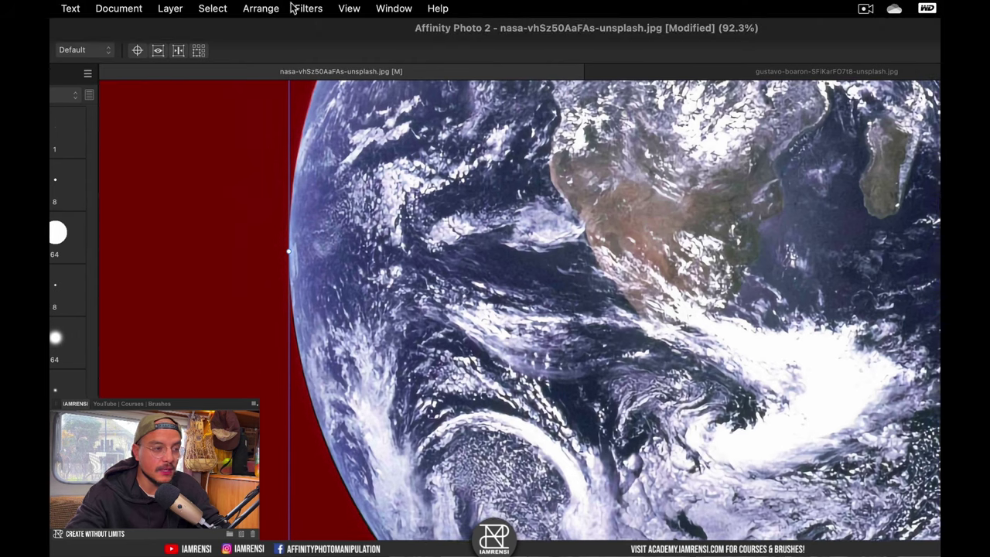
Open the Customise Tools overview to view the available tools, and close it.
left_click(348, 9)
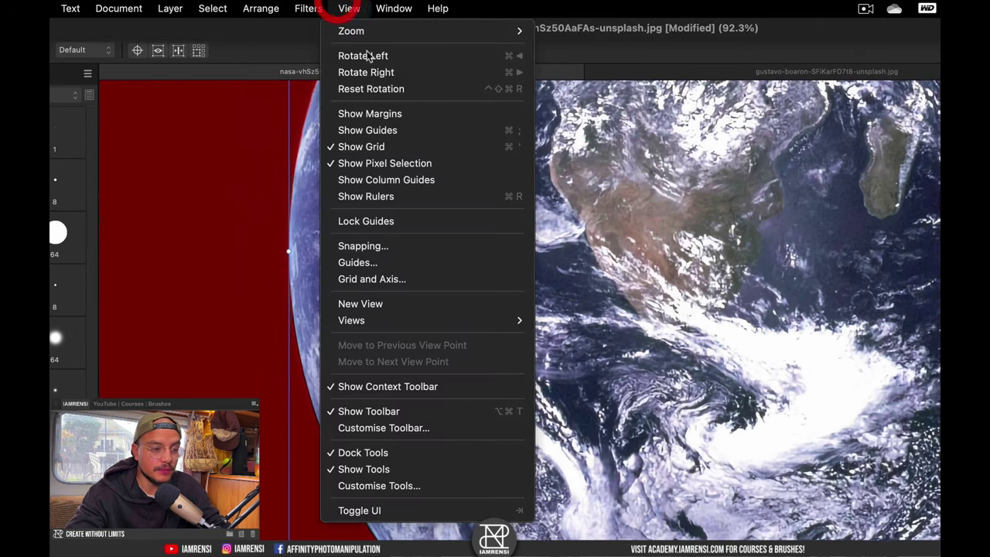
left_click(410, 486)
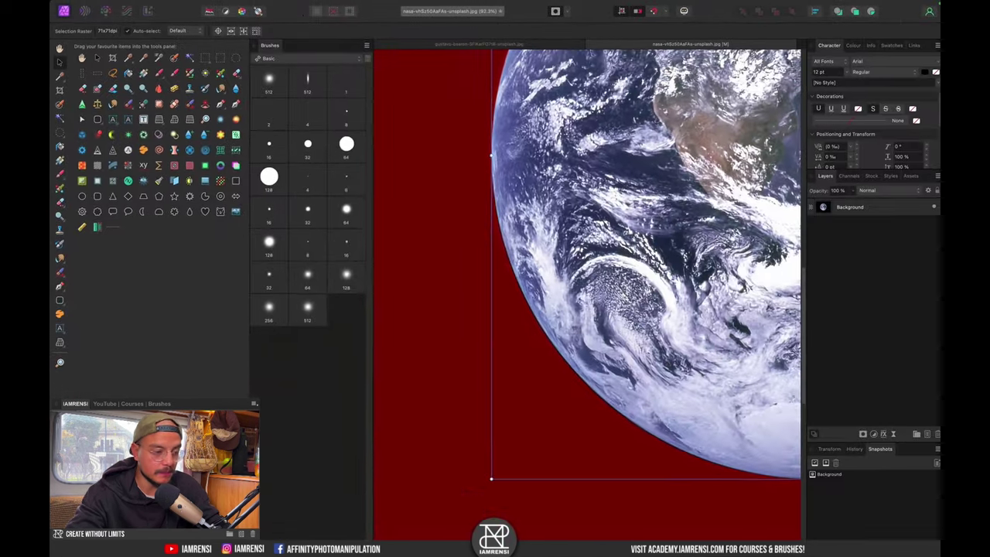
left_click(231, 530)
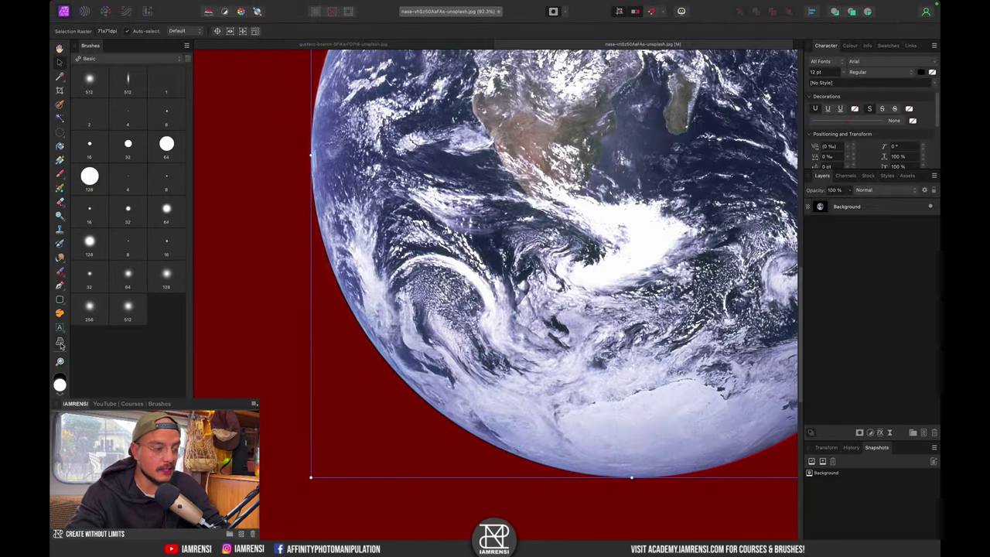
Start a mesh warp on the Quick Mask selection and nudge its lower-left corner and bottom edge toward the Earth's rim.
left_click(61, 343)
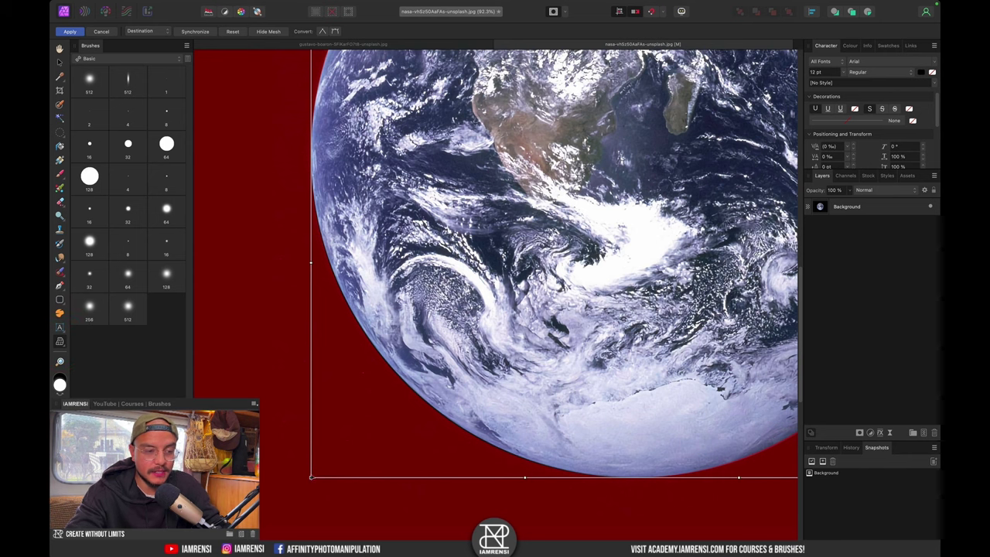
mouse_move(311, 478)
left_mouse_down()
mouse_move(367, 427)
mouse_move(325, 488)
mouse_move(372, 424)
mouse_move(312, 476)
left_mouse_up()
scroll(552, 424, "right", 10)
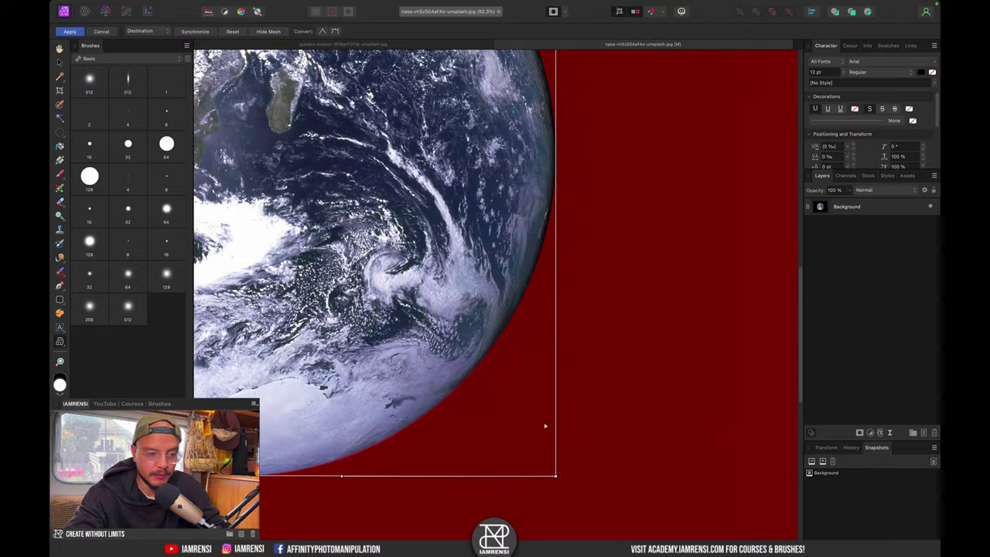
left_click_drag(342, 477, 346, 478)
left_click(348, 478)
Nudge the mesh warp's right edge to fit the Earth's rim, and check the mask around the rest of the globe.
scroll(348, 478, "left", 8)
scroll(348, 478, "right", 6)
scroll(347, 478, "up", 3)
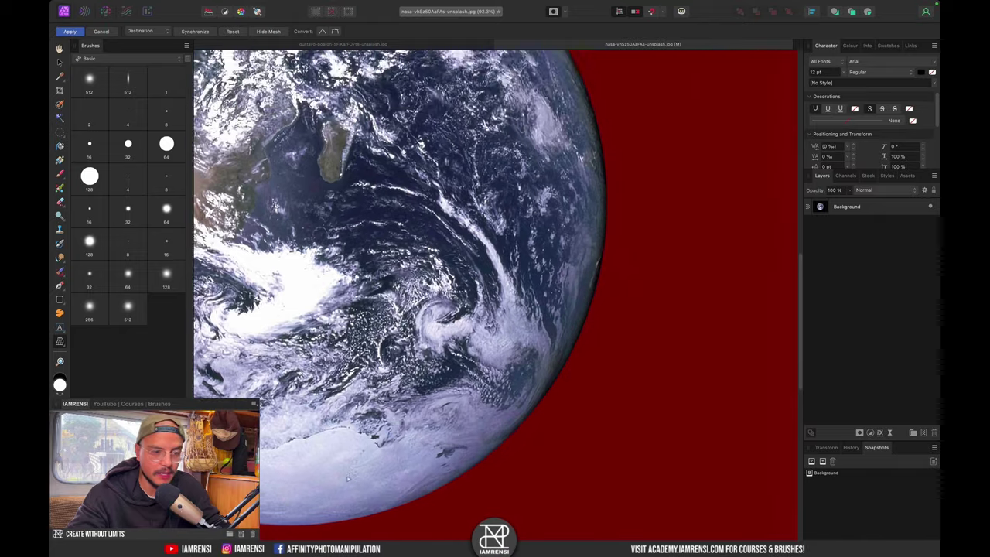
scroll(610, 291, "down", 3)
scroll(619, 230, "up", 3)
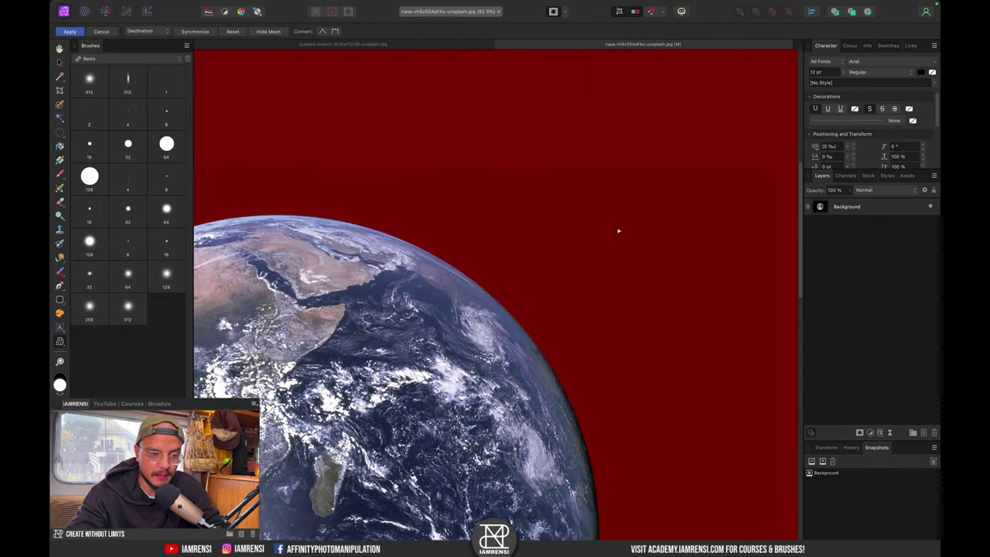
scroll(619, 225, "up", 3)
scroll(621, 351, "down", 3)
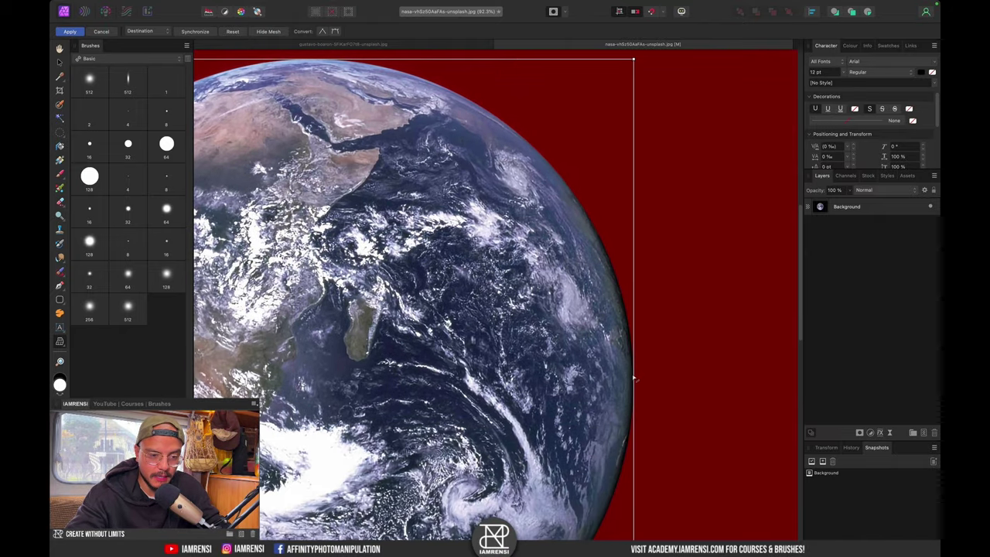
left_click_drag(635, 380, 634, 380)
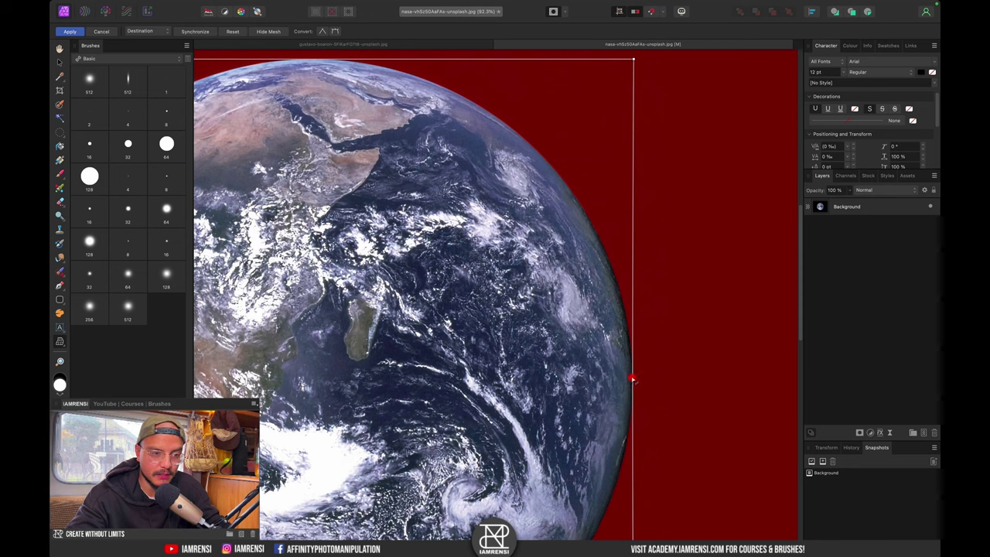
scroll(632, 376, "down", 10)
scroll(632, 376, "left", 5)
scroll(635, 292, "up", 8)
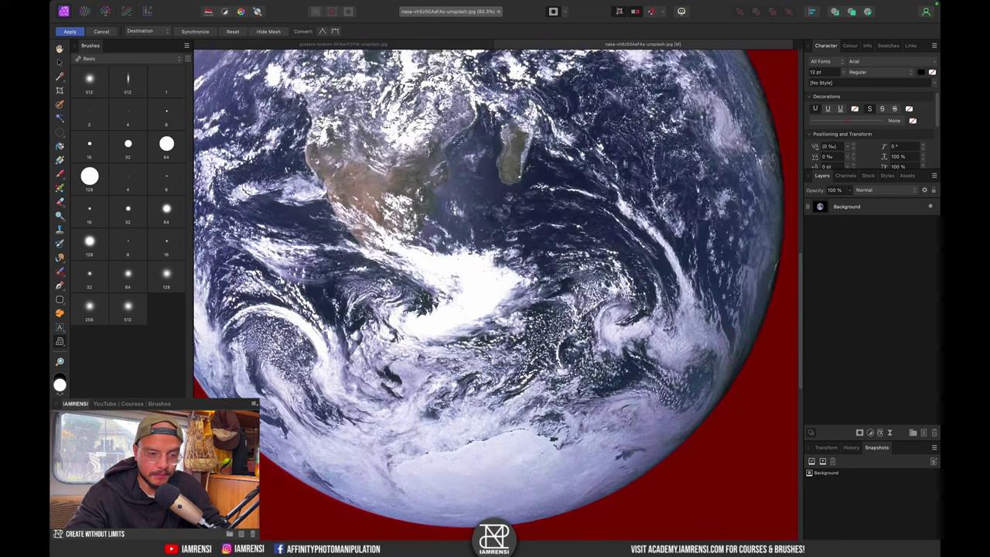
scroll(716, 187, "up", 7)
scroll(716, 188, "left", 3)
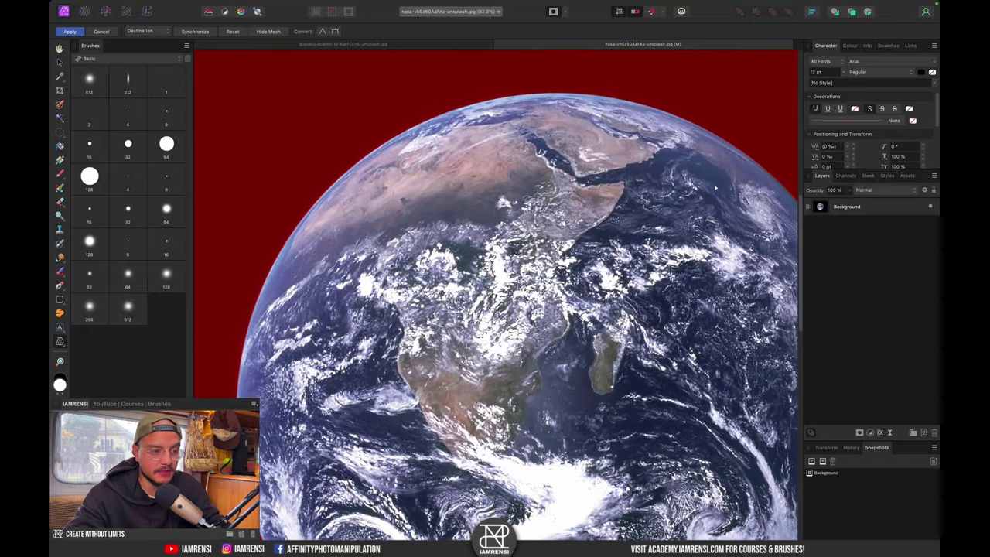
Check the warped Quick Mask against the whole Earth and apply the mesh warp.
key("super")
key("super+0")
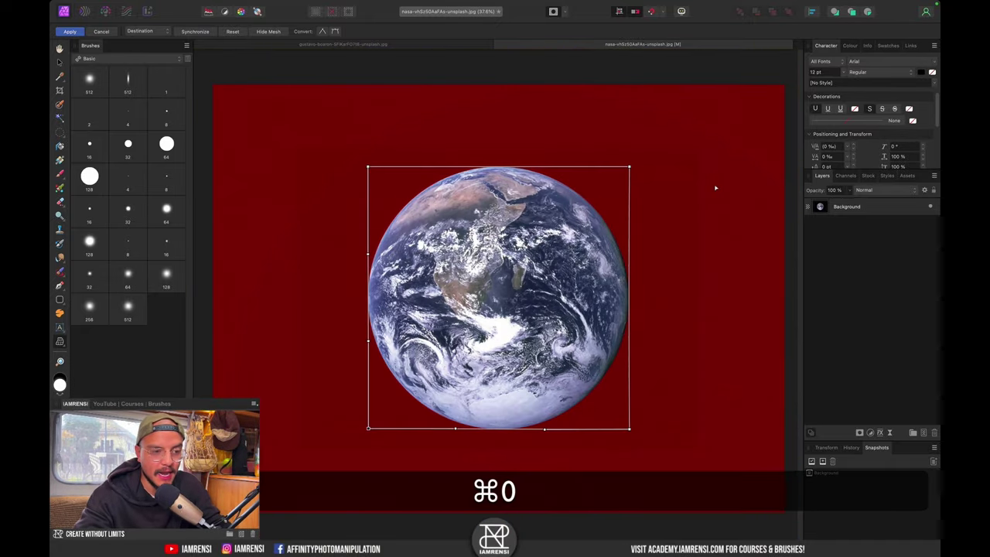
key("super")
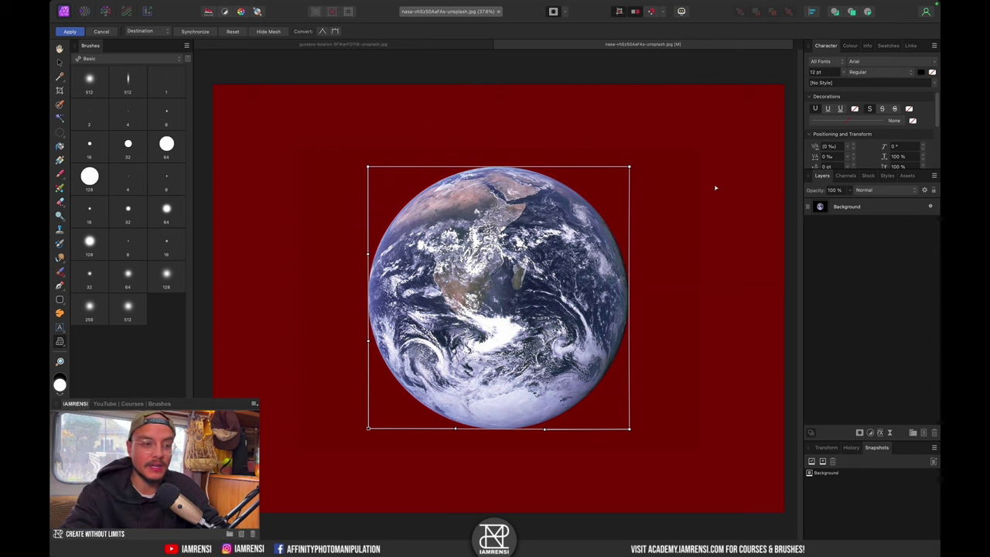
left_click(70, 32)
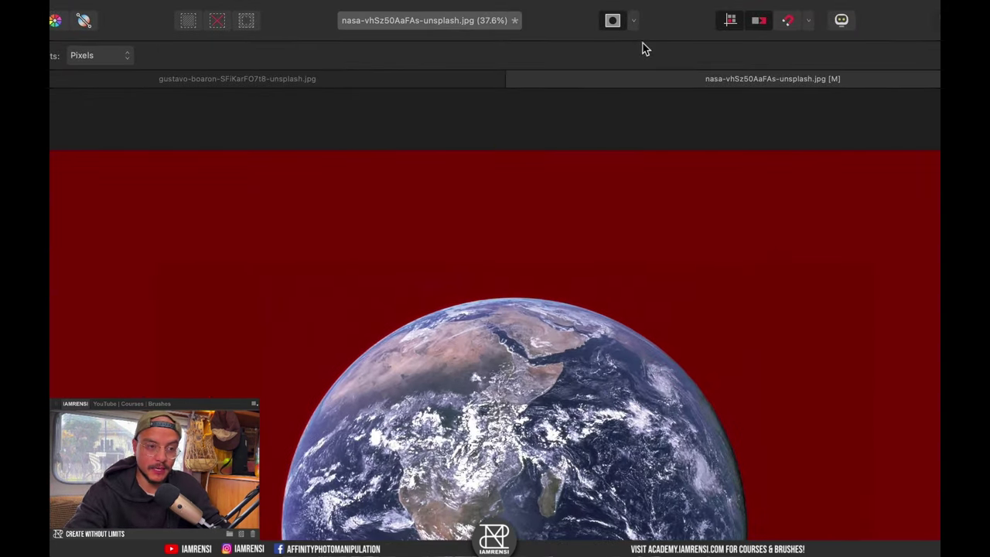
Preview the Quick Mask as black and as white to inspect the cut-out edge of the Earth.
left_click(565, 14)
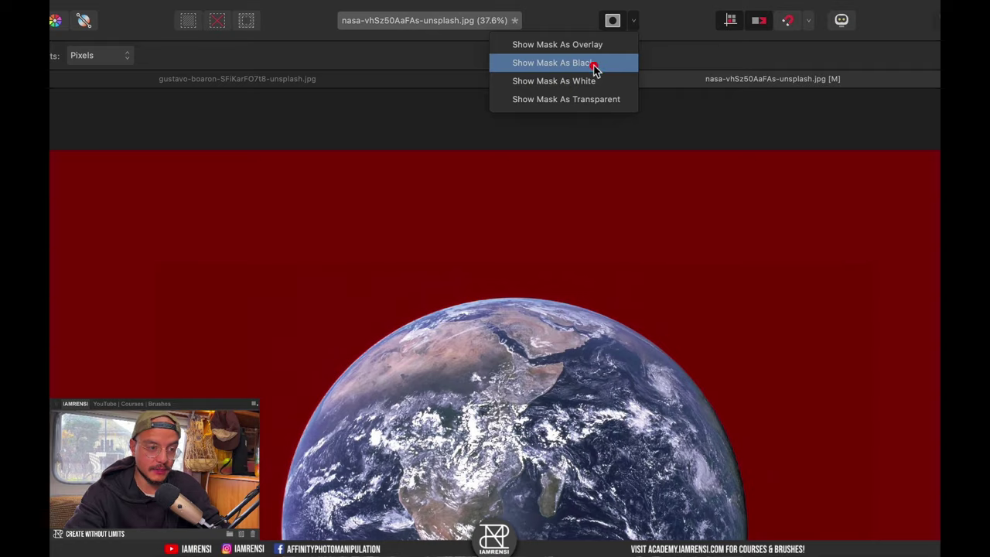
left_click(593, 65)
left_click(637, 23)
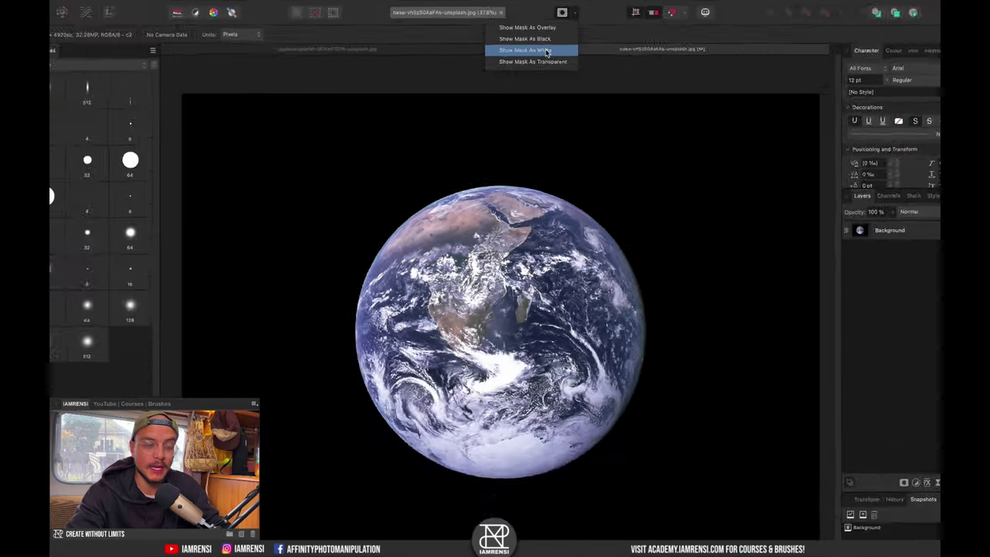
left_click(588, 82)
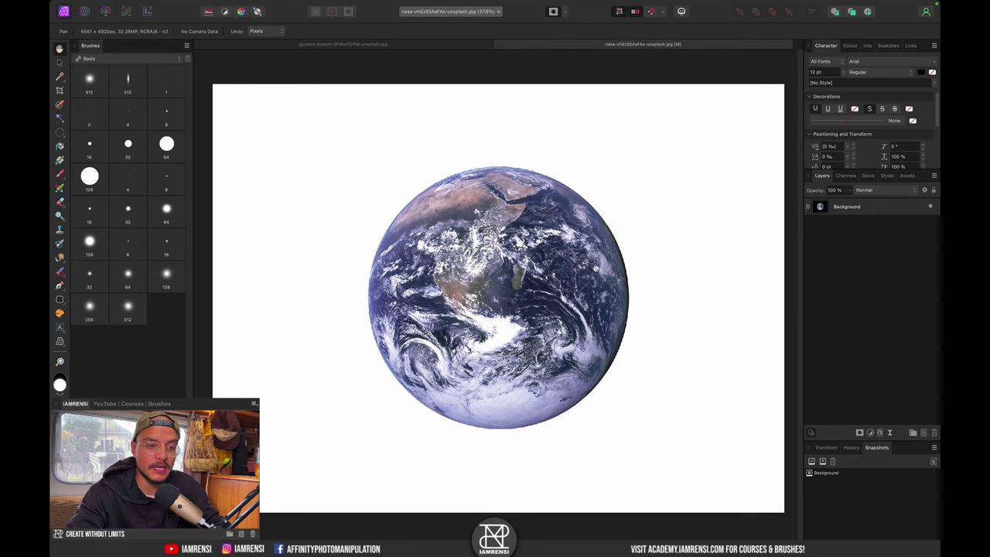
scroll(595, 268, "up", 5)
scroll(596, 268, "down", 5)
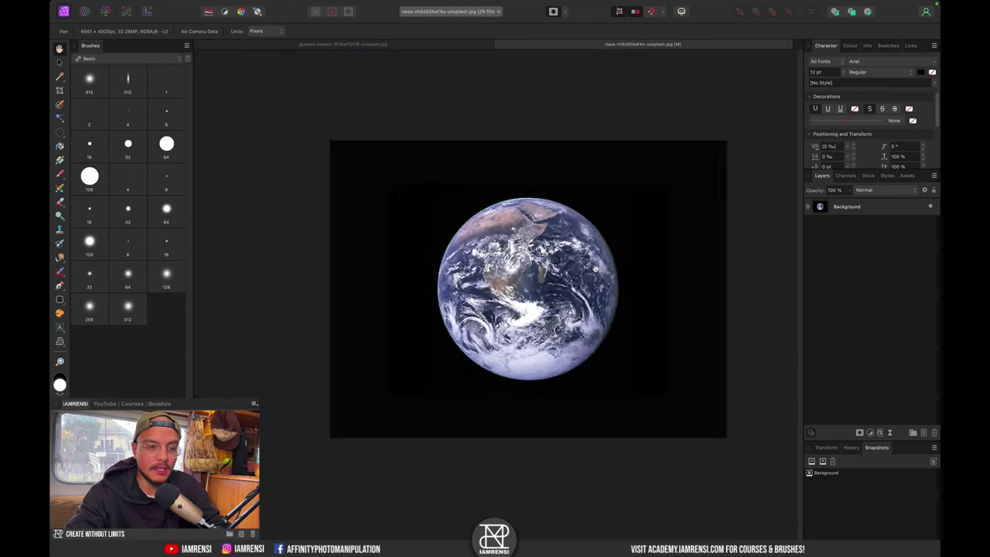
Preview the Quick Mask as transparent, and return its display to the overlay with the full image in view.
left_click(565, 12)
left_click(548, 56)
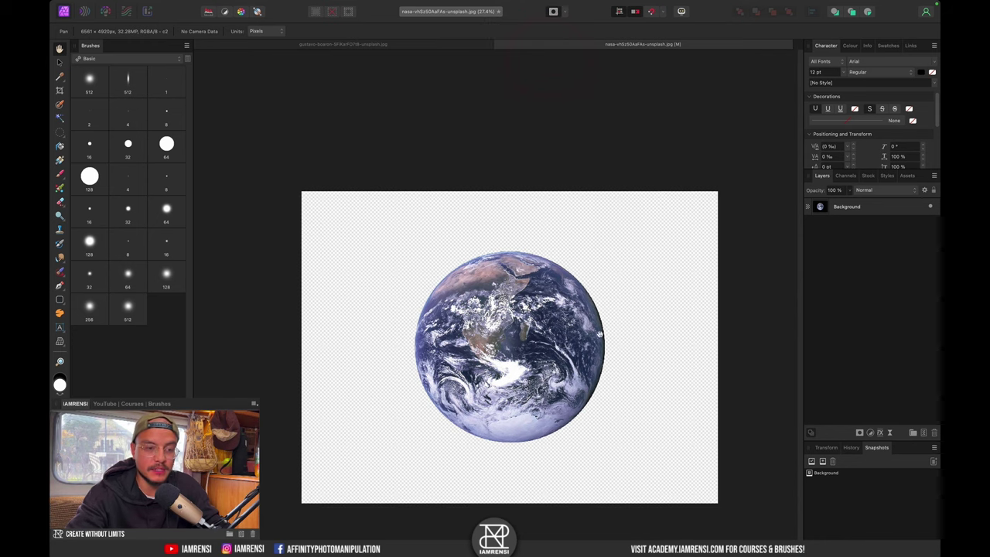
left_click(566, 11)
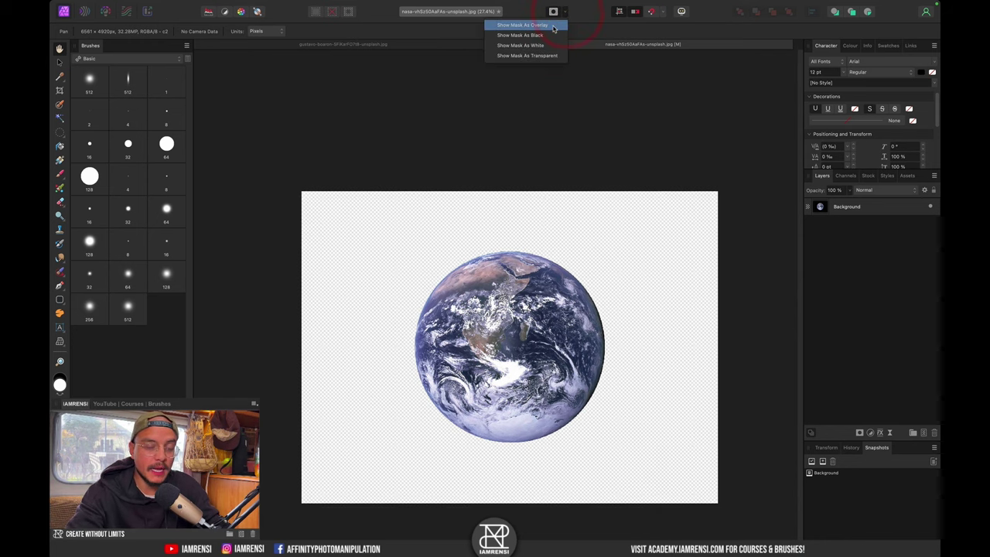
left_click(551, 23)
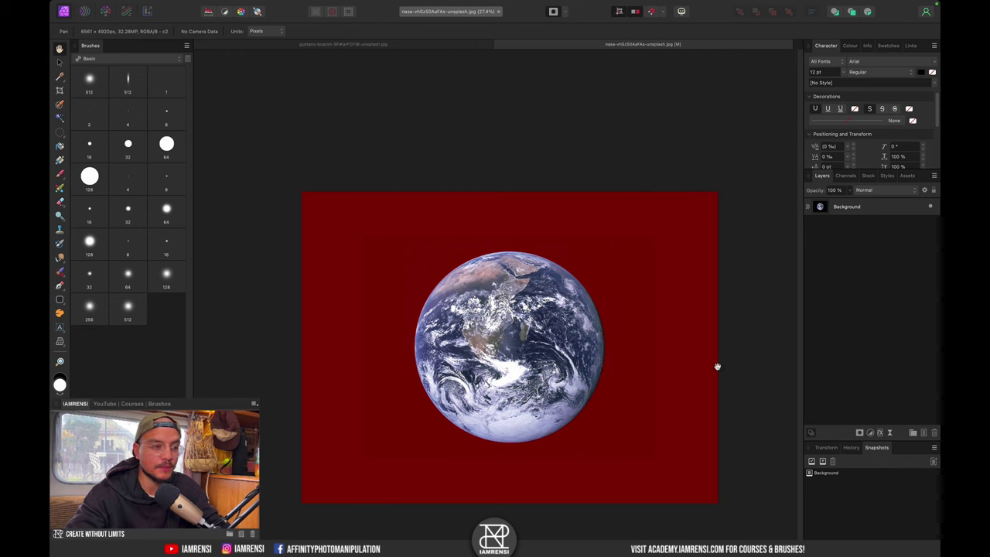
left_click(566, 12)
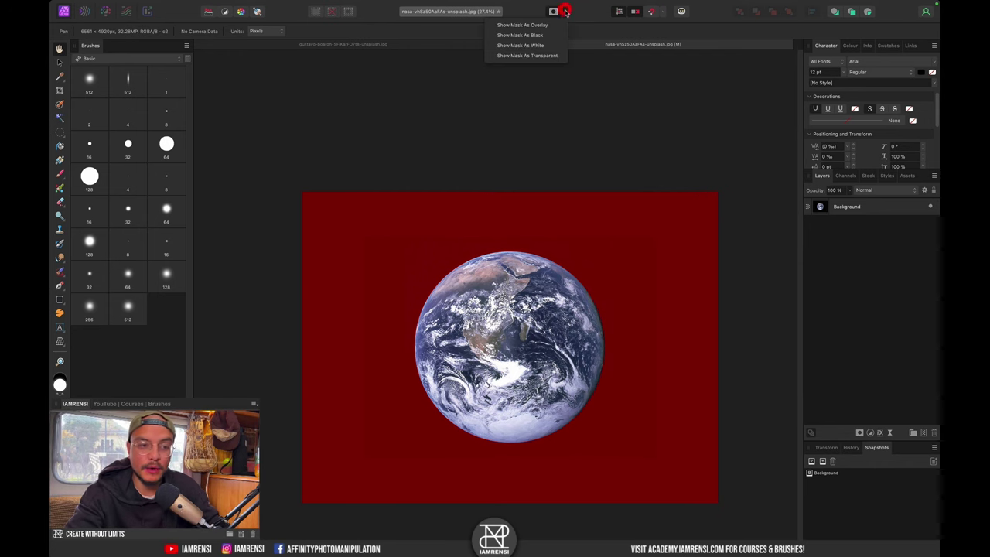
left_click(566, 11)
scroll(565, 204, "down", 2)
key("super+0")
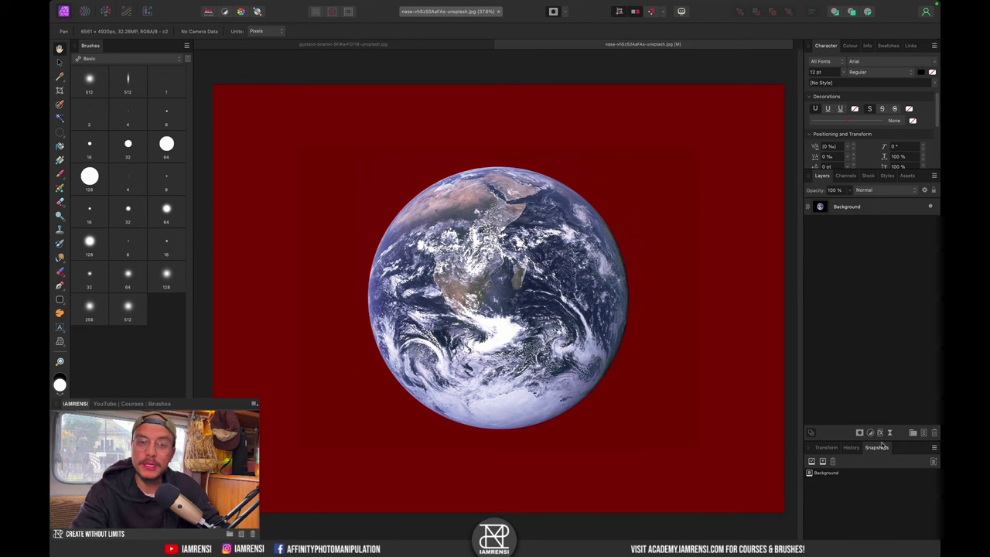
Leave Quick Mask and convert the Earth selection into a mask layer, clearing the selection.
key("q")
key("q")
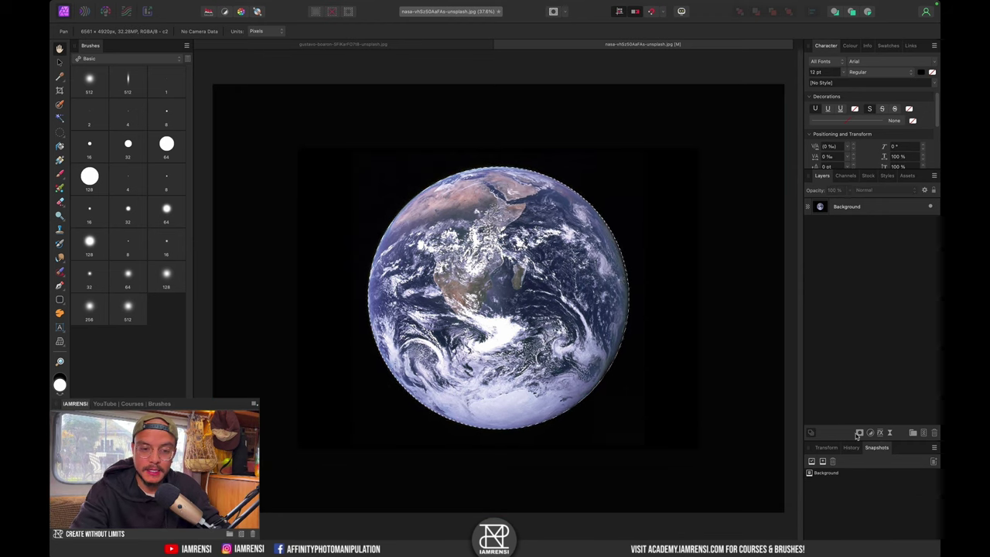
left_click(860, 433)
key("super+d")
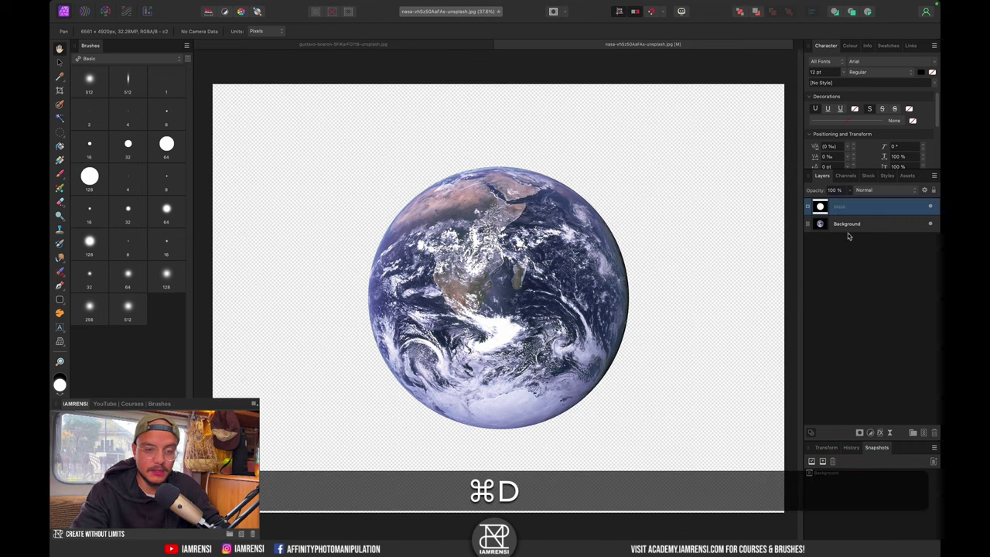
Nest the mask layer inside the Background layer so it masks only that layer.
left_click(838, 224)
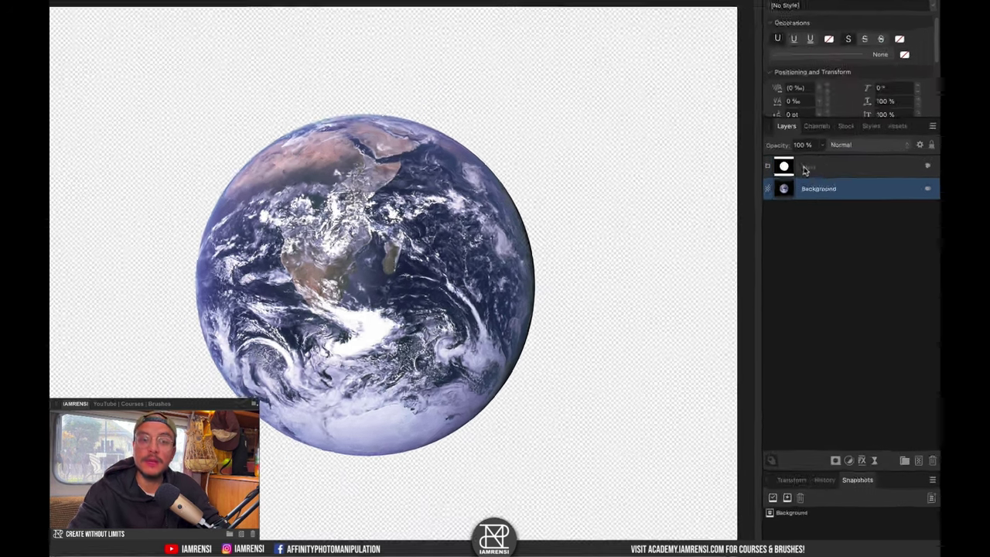
left_click(820, 207)
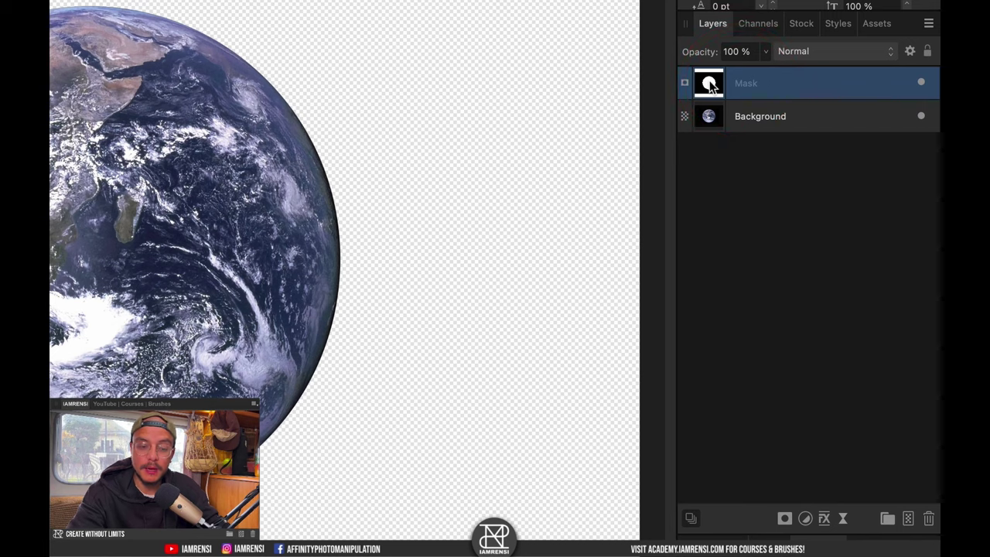
left_click_drag(710, 85, 786, 116)
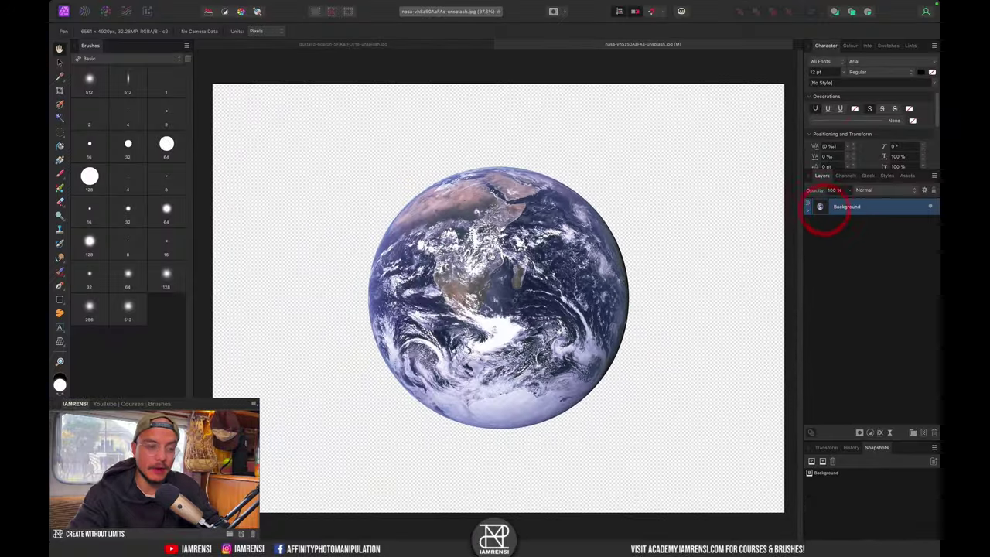
Move the masked Earth slightly up and to the right on the canvas, and inspect its cut-out edge.
key("v")
mouse_move(491, 276)
left_mouse_down()
mouse_move(505, 223)
mouse_move(372, 235)
mouse_move(491, 271)
left_mouse_up()
left_click(491, 268)
scroll(480, 207, "up", 5)
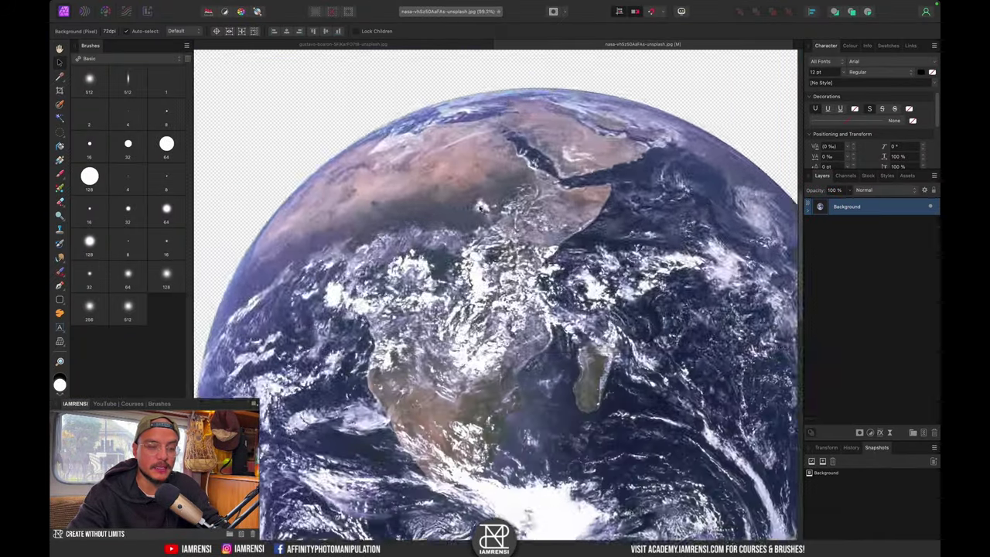
scroll(480, 206, "down", 10)
scroll(480, 207, "up", 6)
key("super+0")
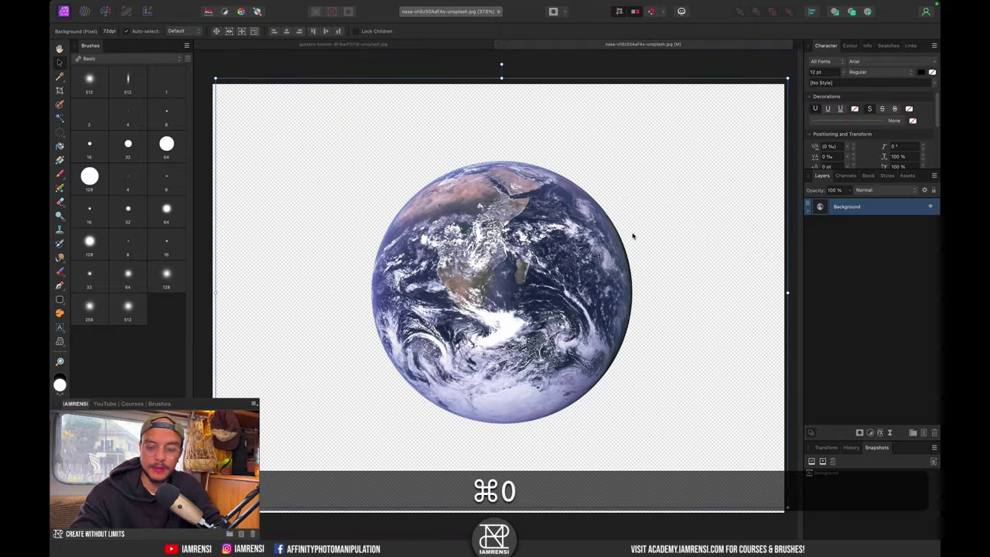